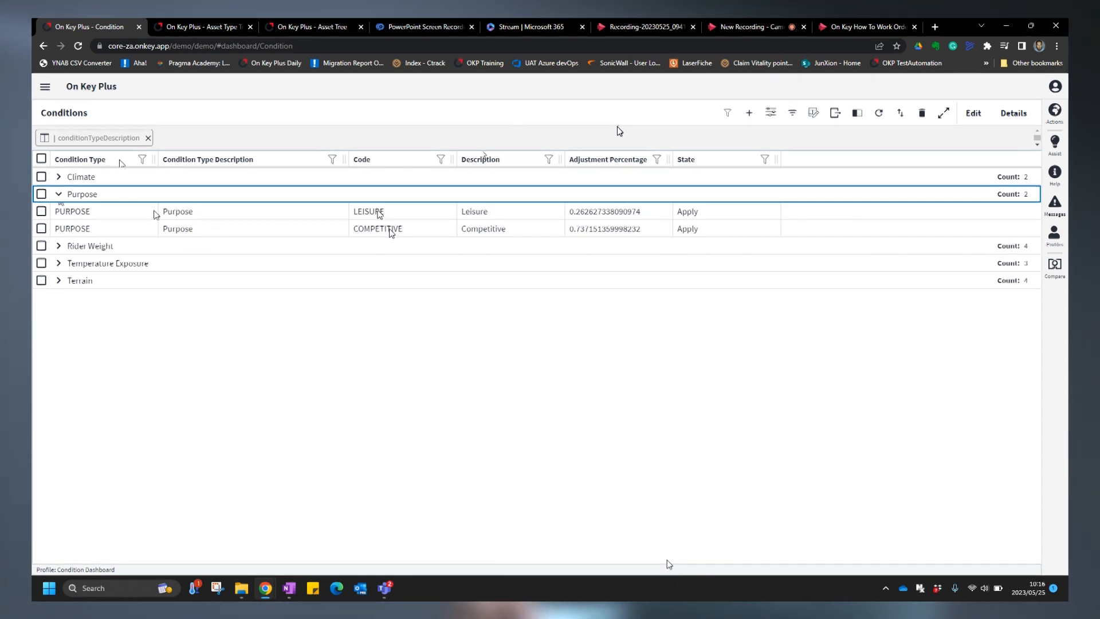
Expand the Rider Weight condition group and review the Extra Large condition's adjustment percentage and available states, leaving the record as it is
click(59, 193)
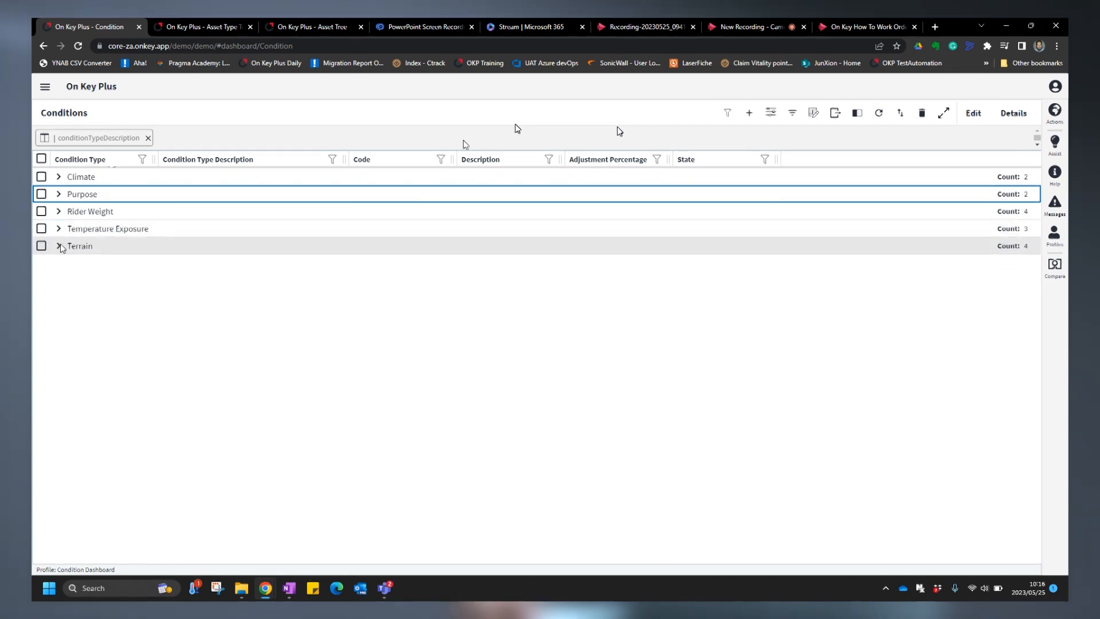
click(58, 211)
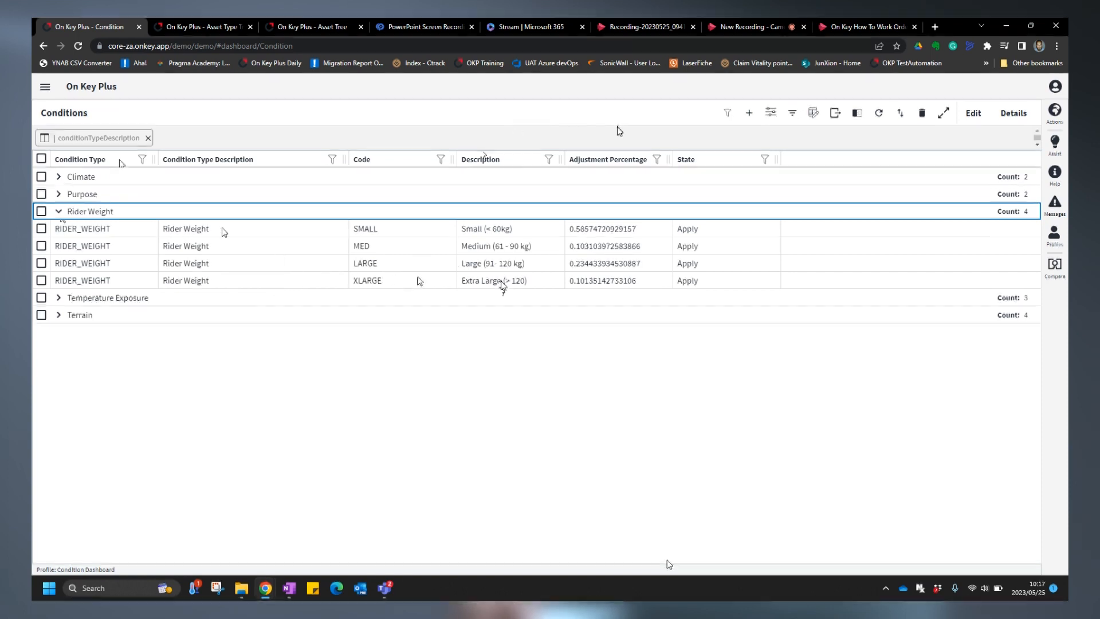
double_click(522, 281)
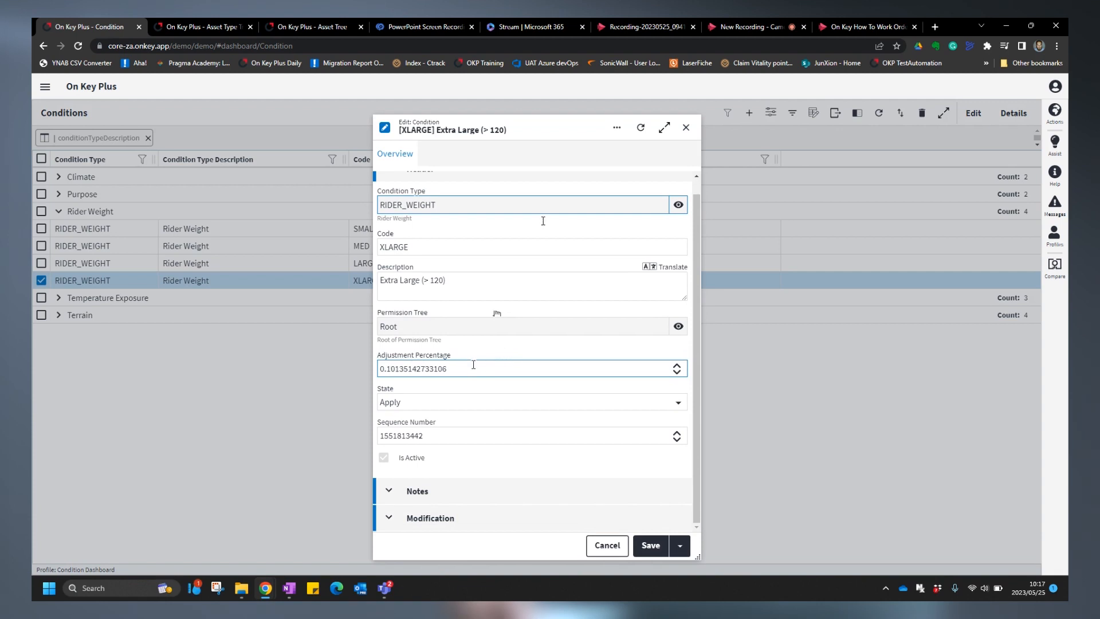
double_click(413, 403)
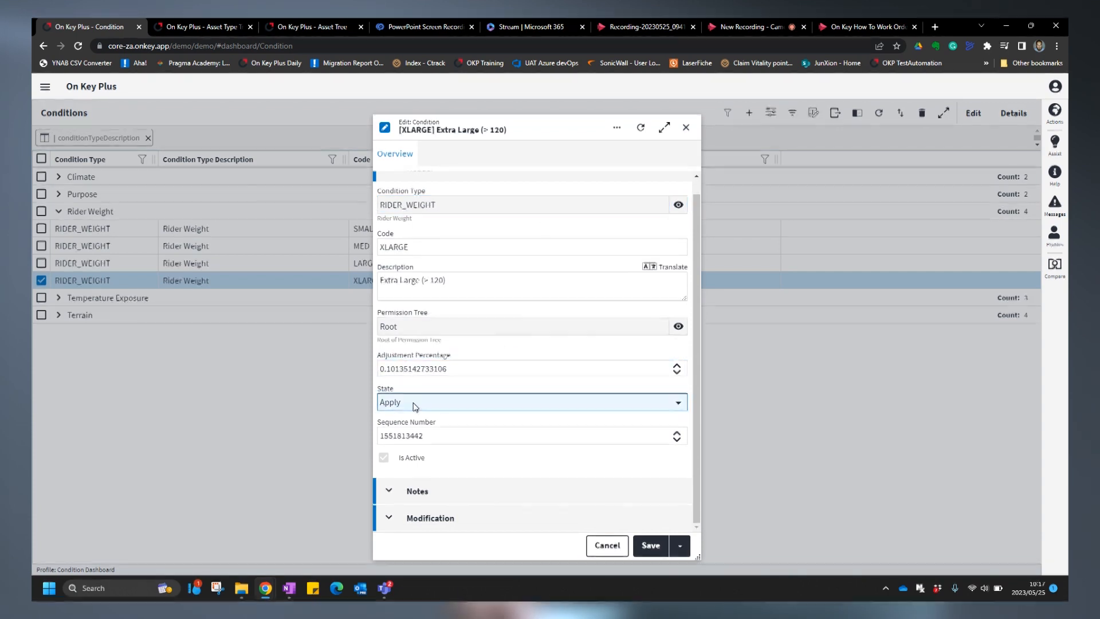
click(415, 404)
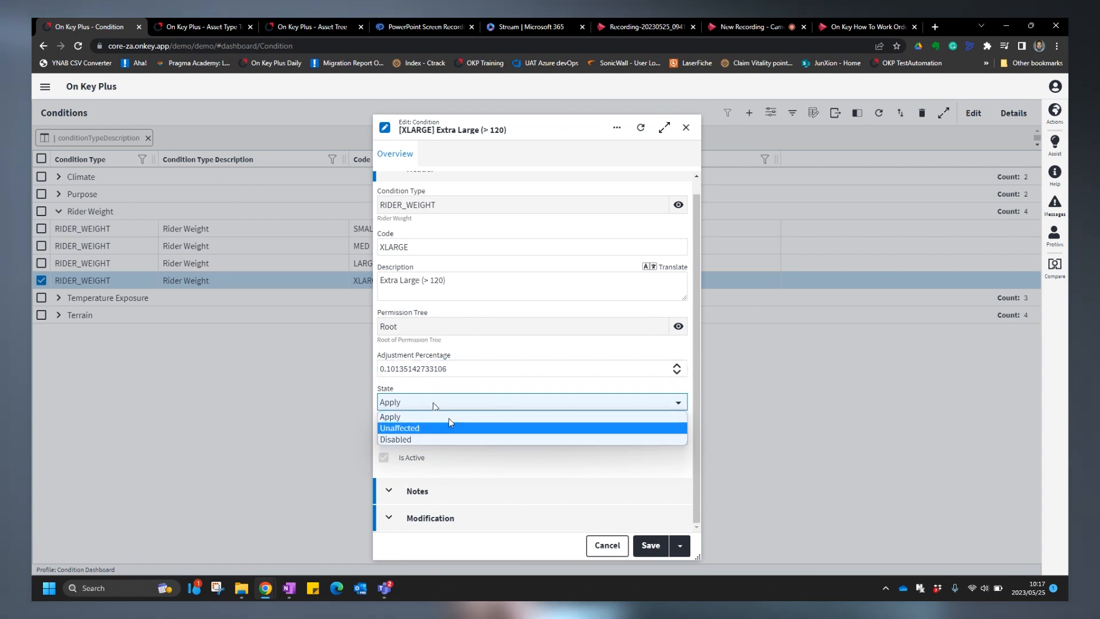
click(463, 382)
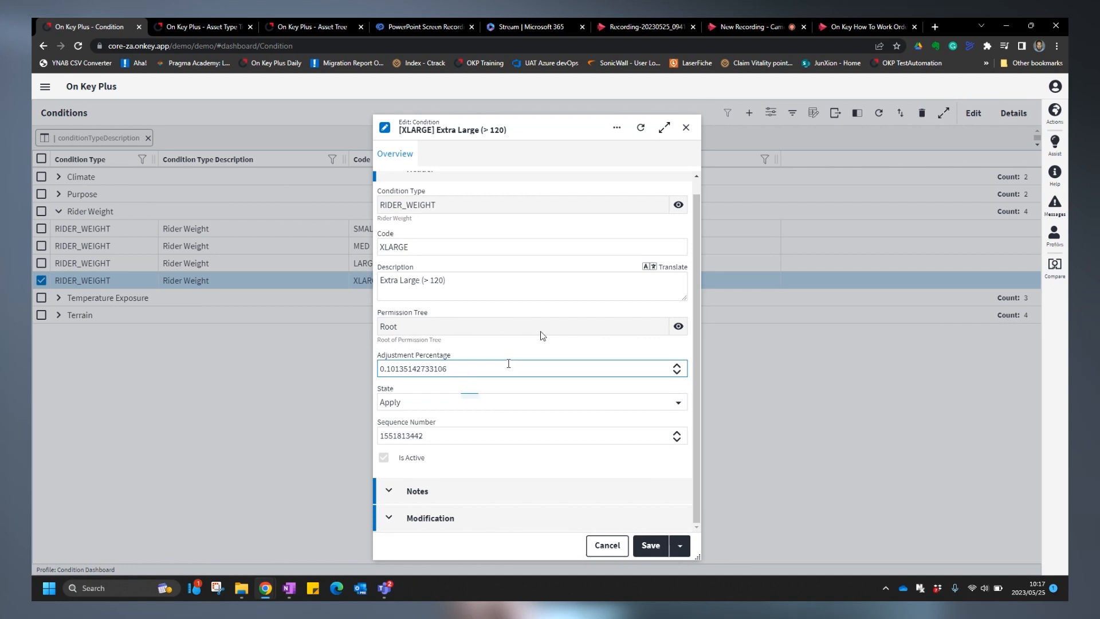
click(686, 129)
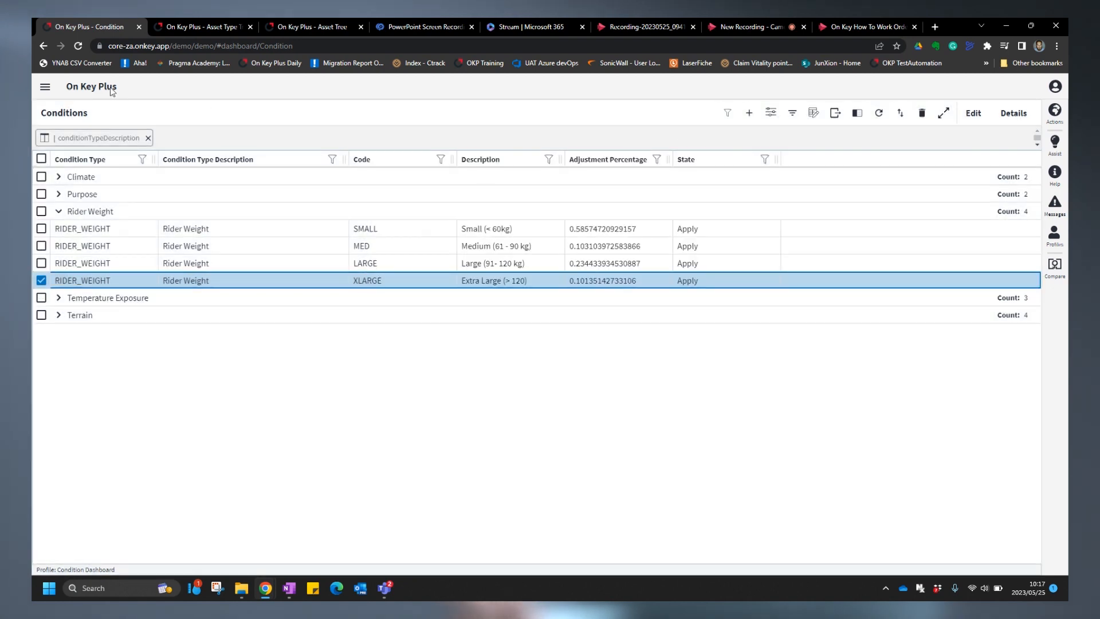
In the Asset Type Tree, review the conditions linked to the Trek Triathlon Bike asset type, then close its record
click(195, 27)
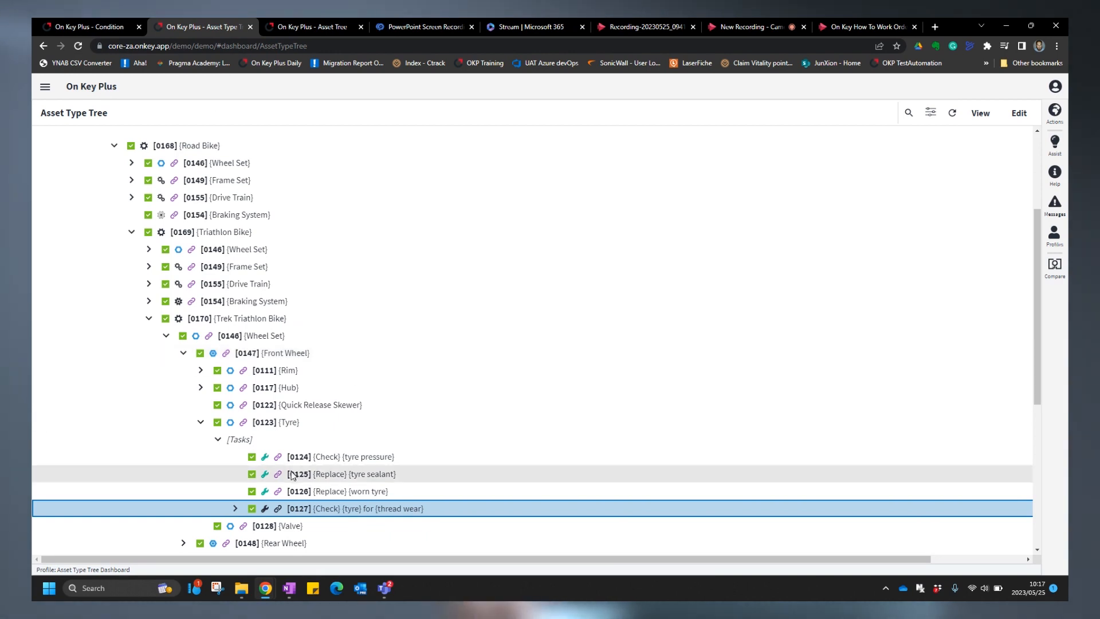
click(319, 323)
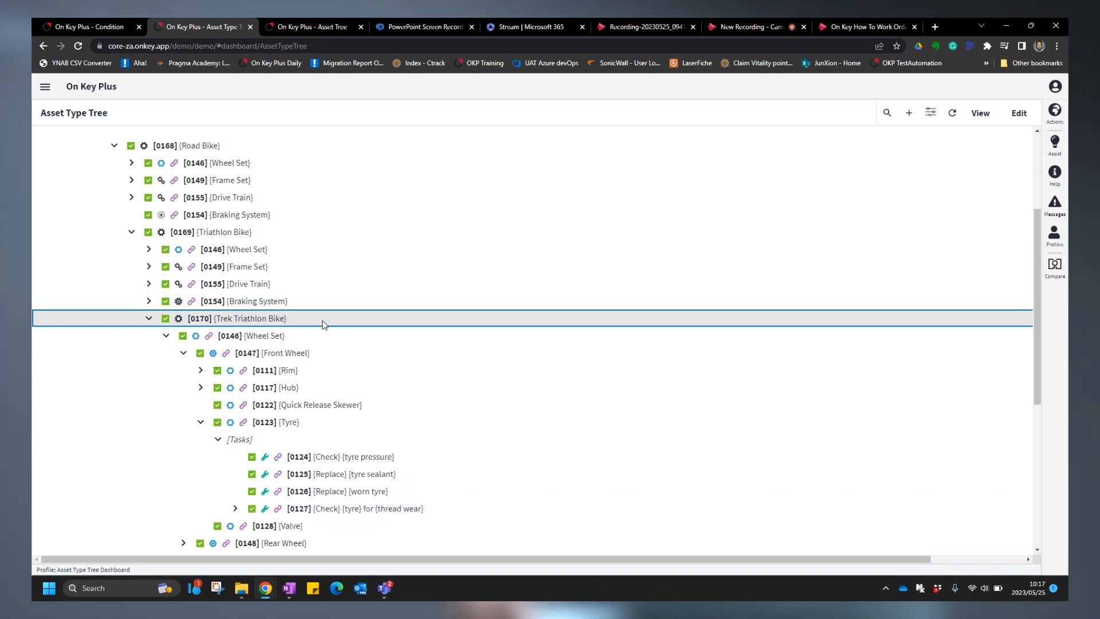
double_click(322, 325)
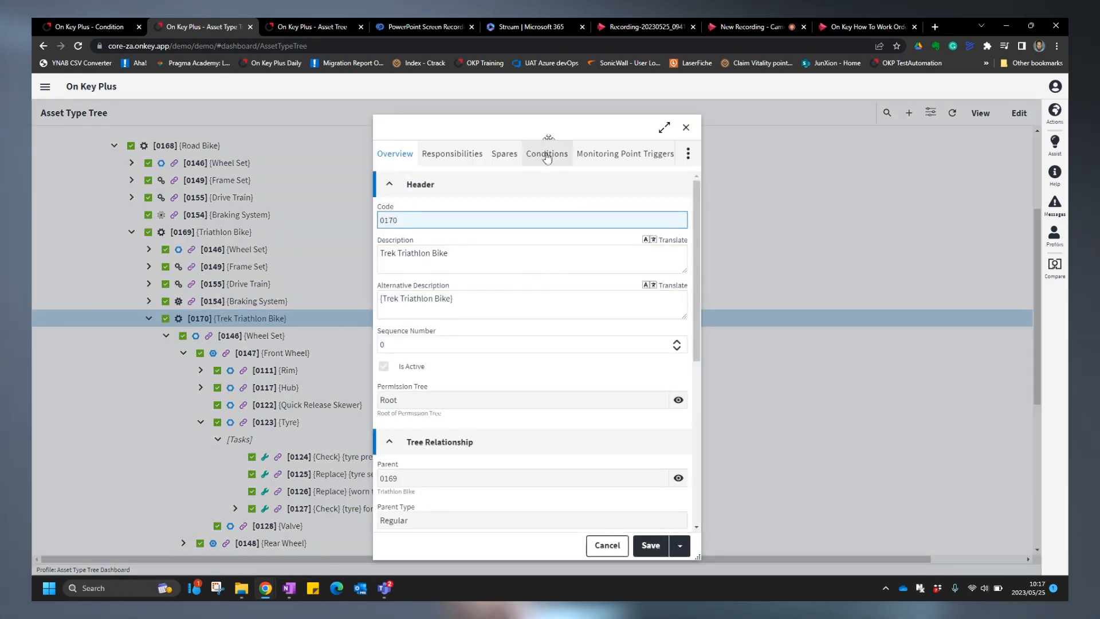
click(547, 156)
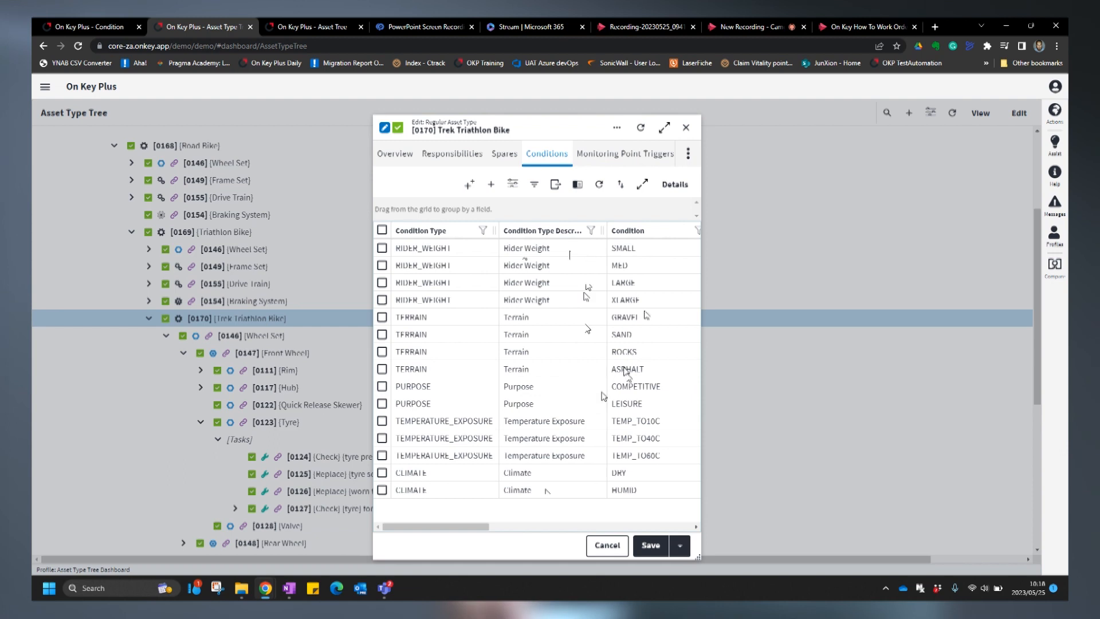
click(686, 128)
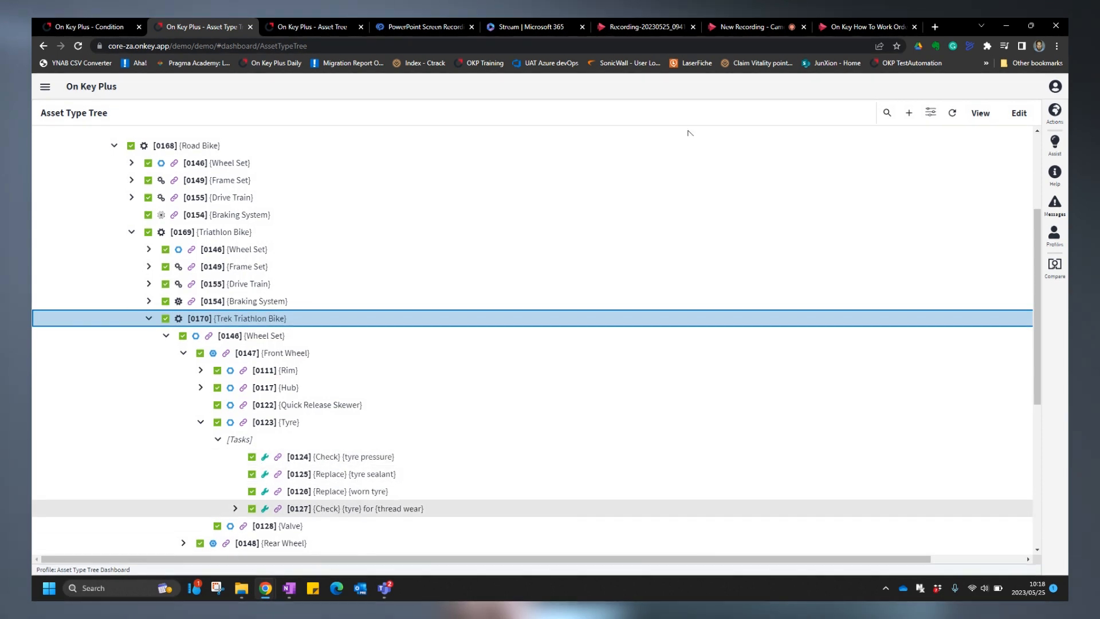
View the conditions of the front tyre's thread wear check task 0127 in the Asset Type Tree
double_click(361, 509)
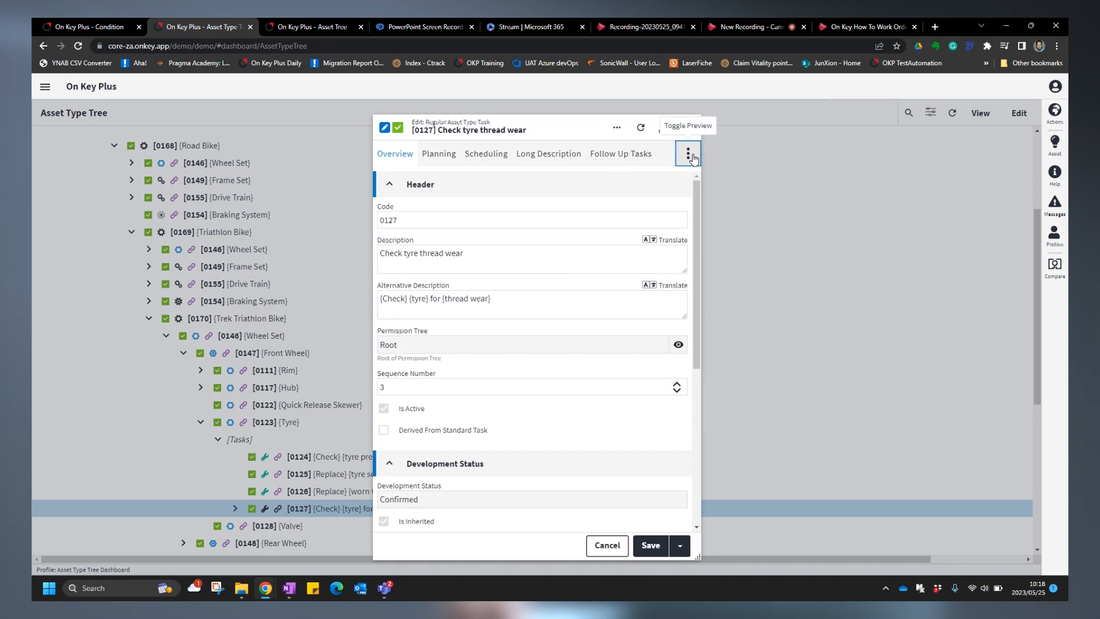
click(696, 157)
click(682, 311)
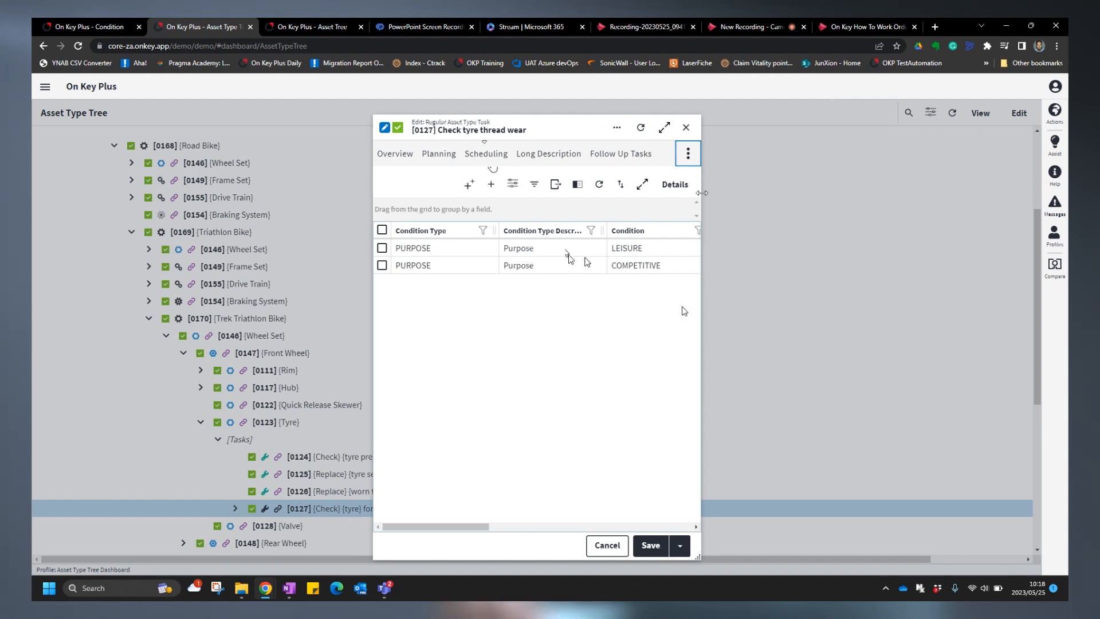
In the Asset Tree, review the conditions and active conditions of the Trek Triathlon Road Bike asset, then close its record
click(312, 27)
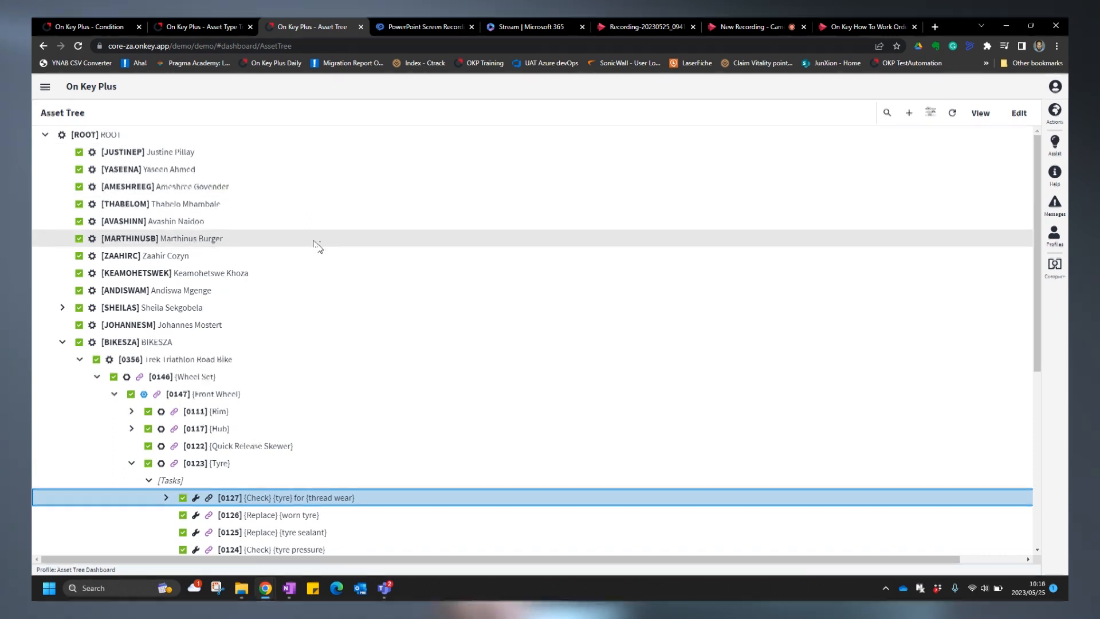
double_click(224, 362)
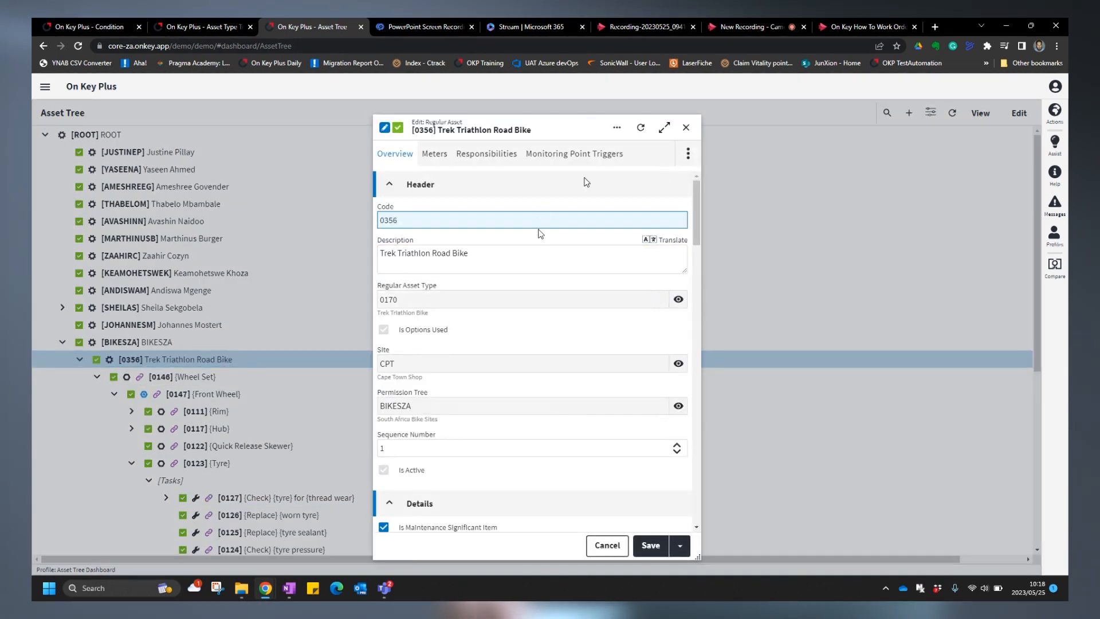
click(688, 153)
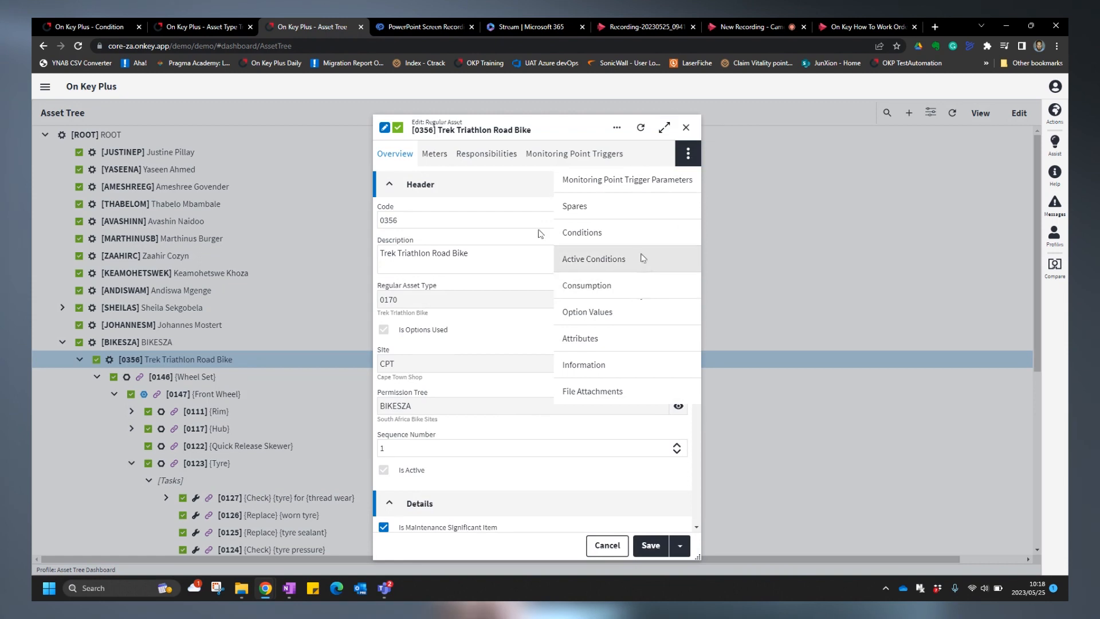
click(635, 236)
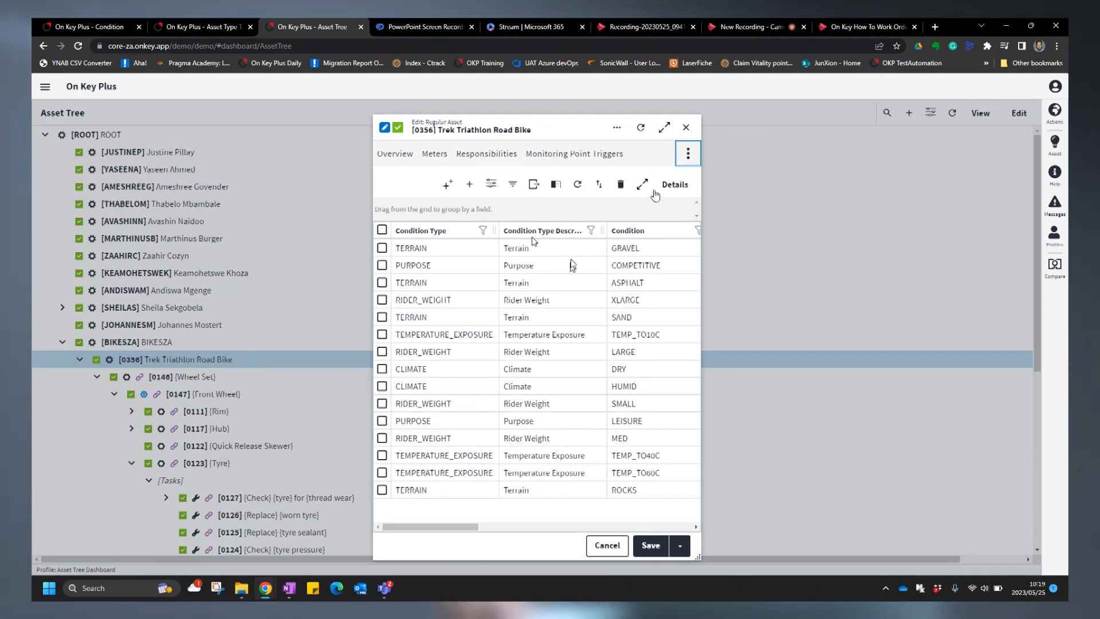
click(687, 155)
click(654, 257)
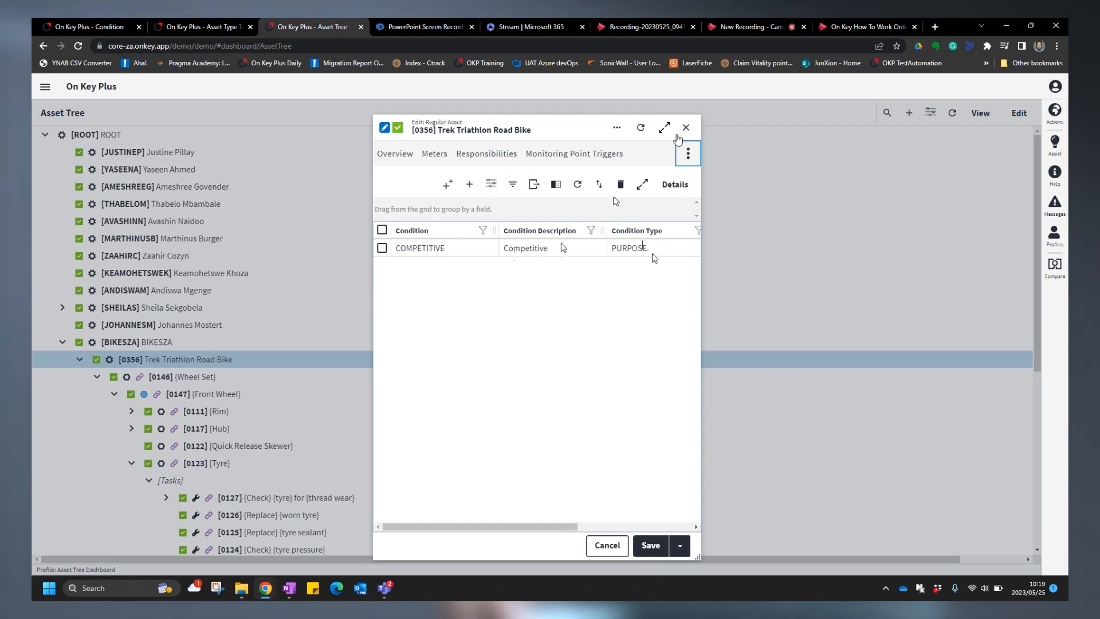
click(686, 127)
View the conditions and adjustment percentages of the Trek Triathlon Road Bike's front tyre thread wear check task 0127
scroll(406, 339, down, 5)
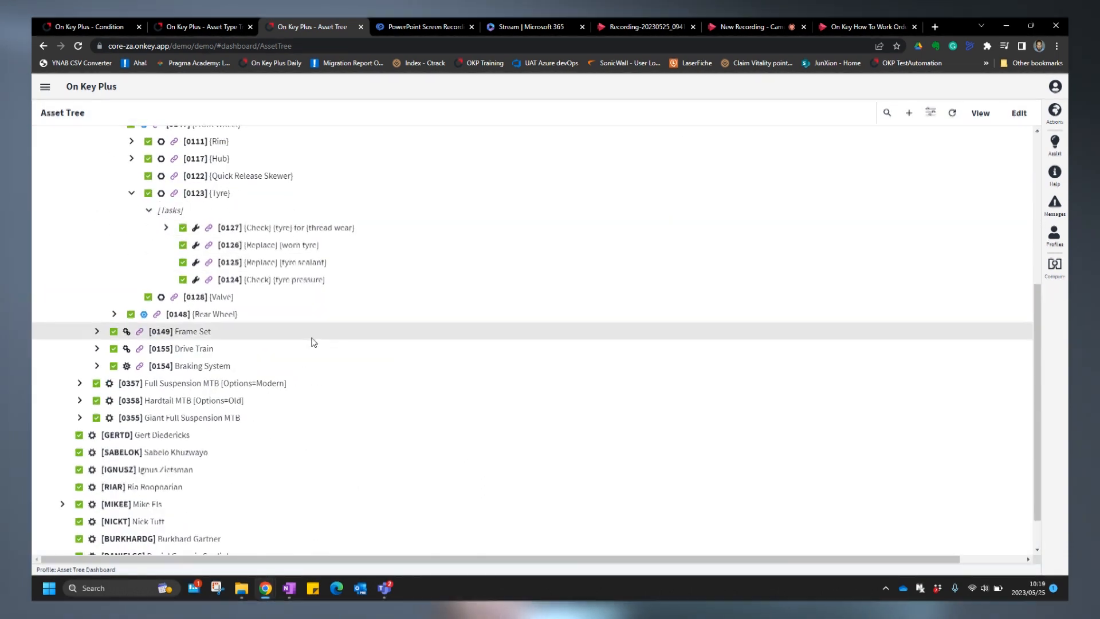
click(336, 229)
double_click(335, 229)
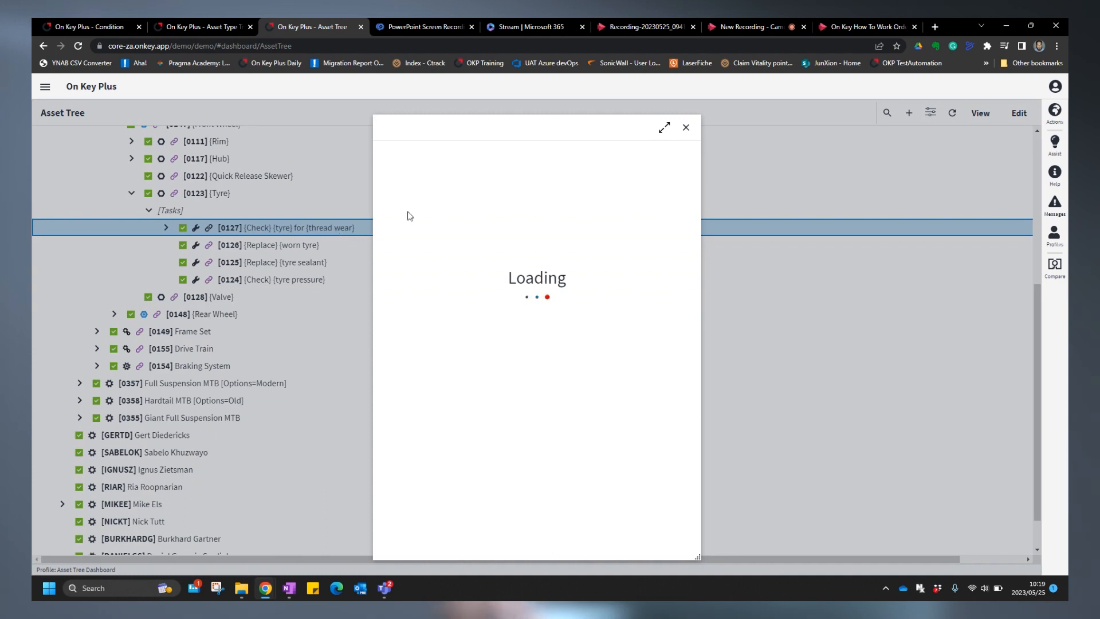
click(688, 153)
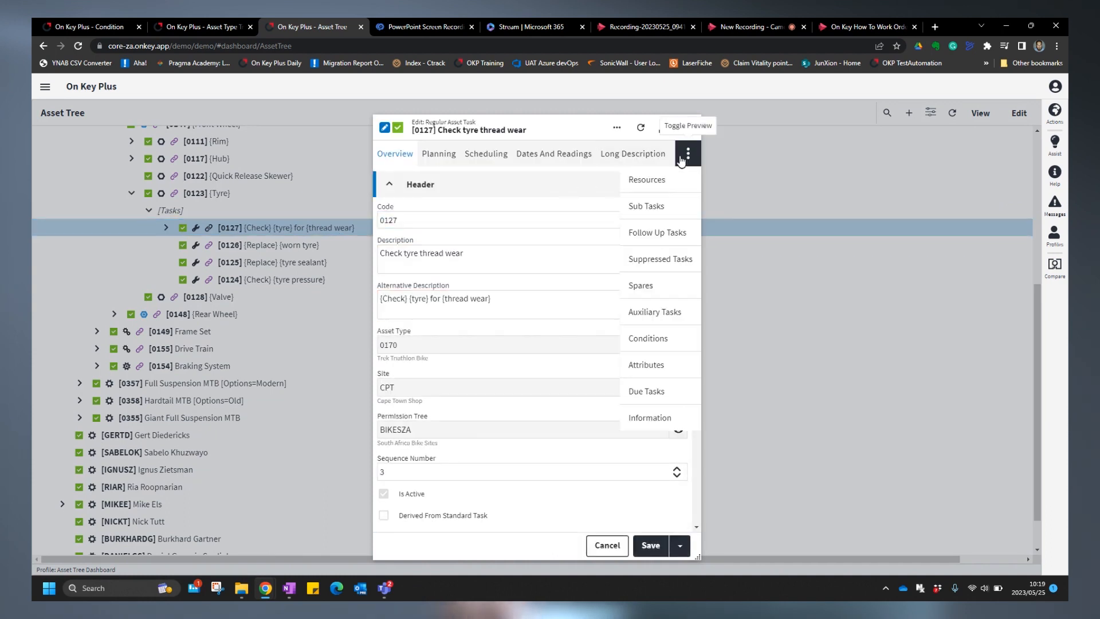
click(660, 347)
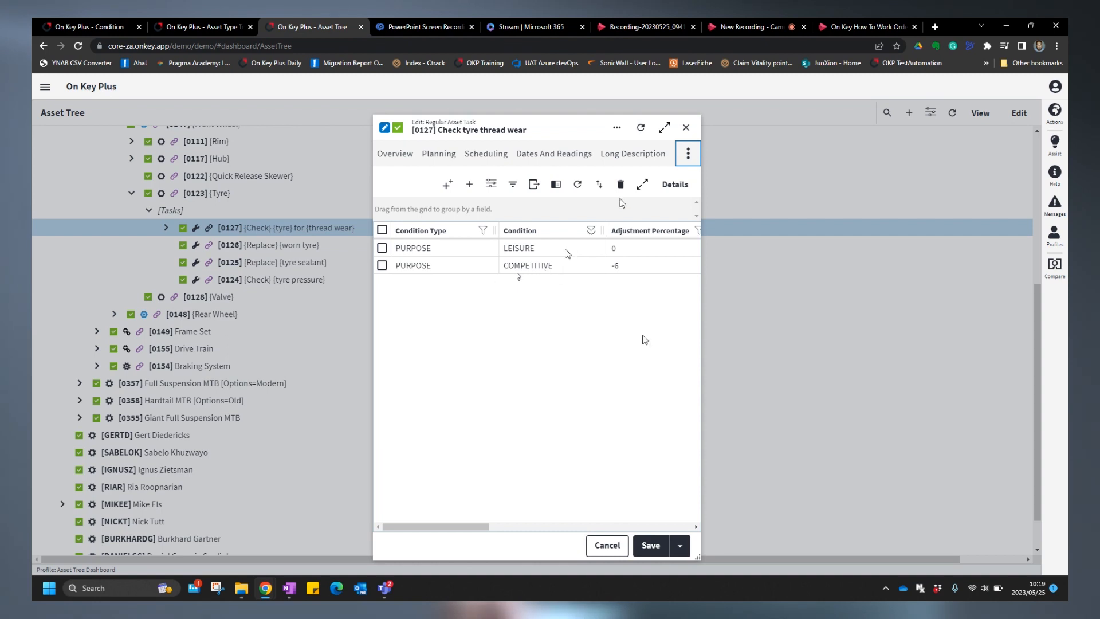
Review the first default interval and first actual interval in the thread wear task's scheduling details
click(502, 161)
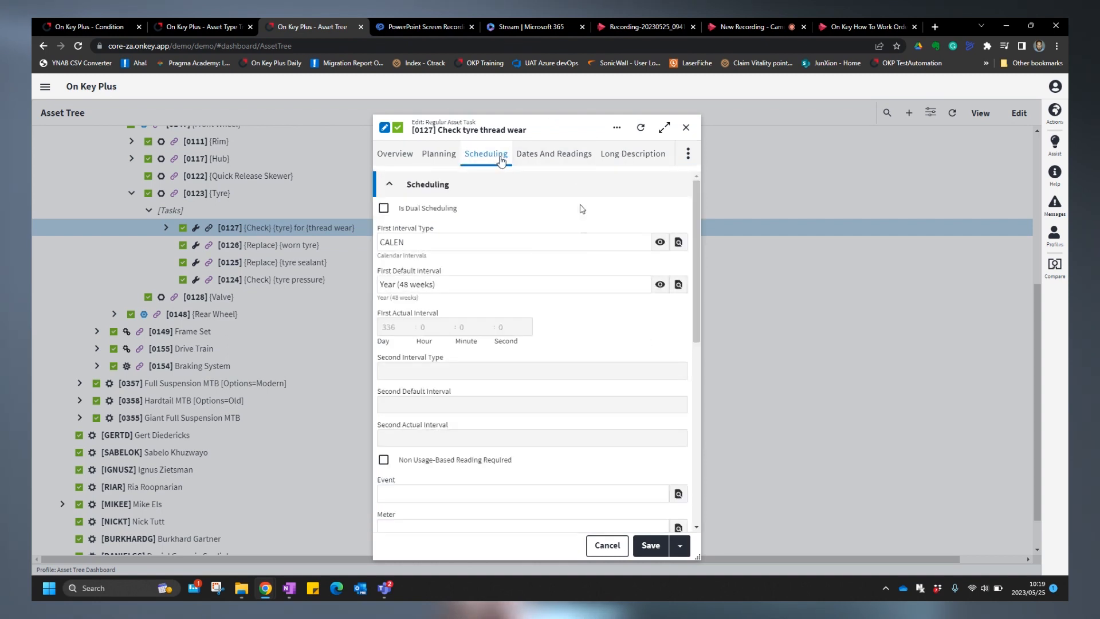
click(465, 291)
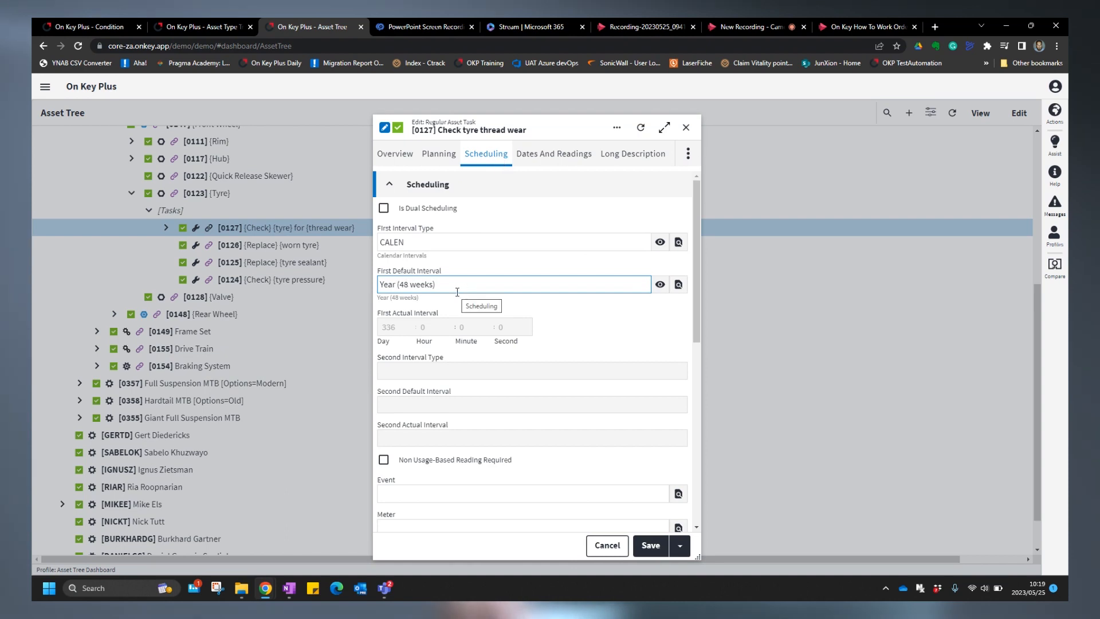
click(419, 327)
click(384, 333)
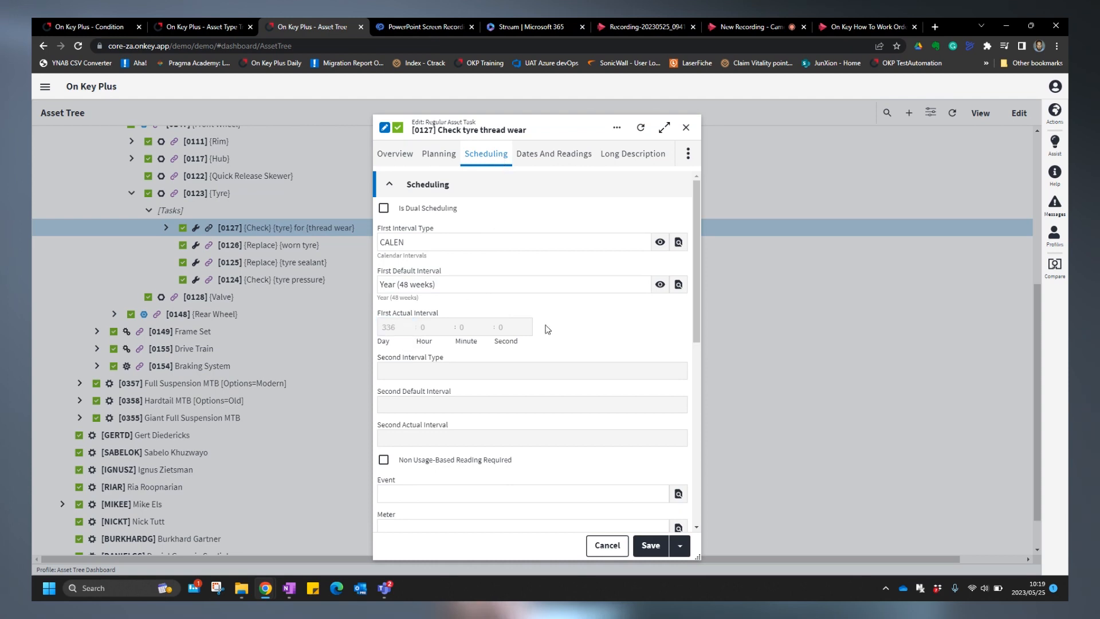
Enable Allow Conditions in the task's scheduling, save the record, and check the recalculated first actual interval
scroll(582, 332, down, 2)
scroll(581, 332, down, 4)
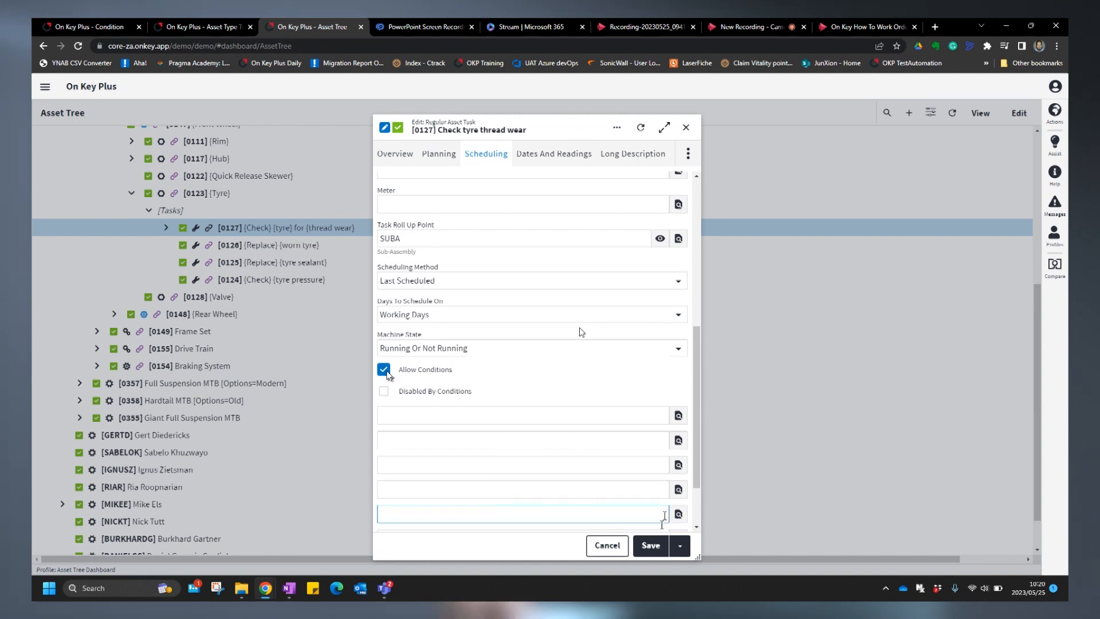
click(651, 545)
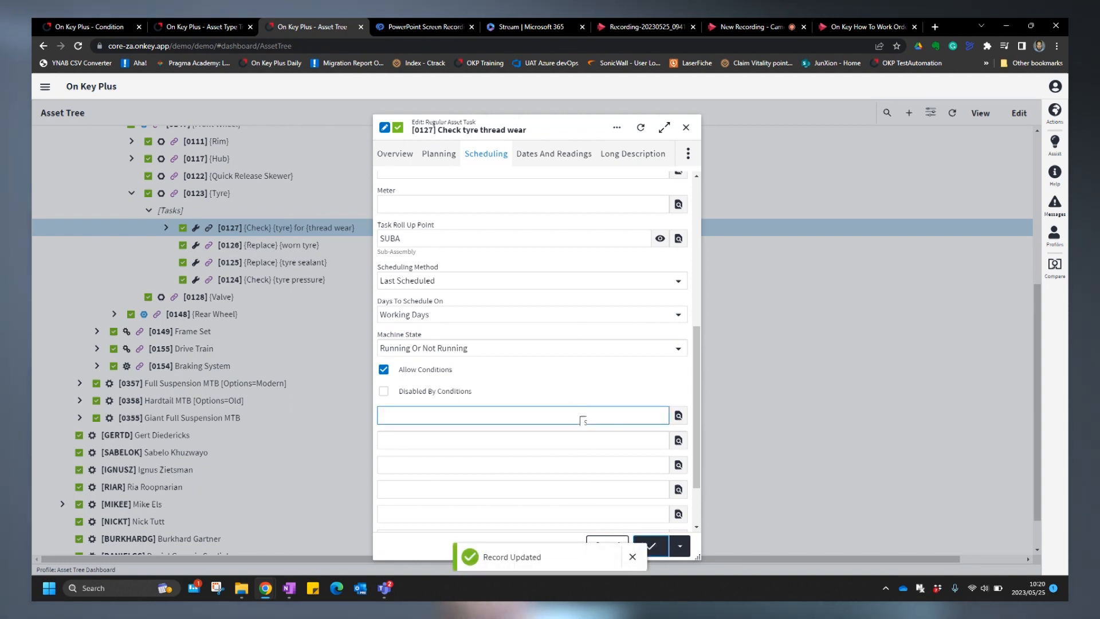
click(390, 324)
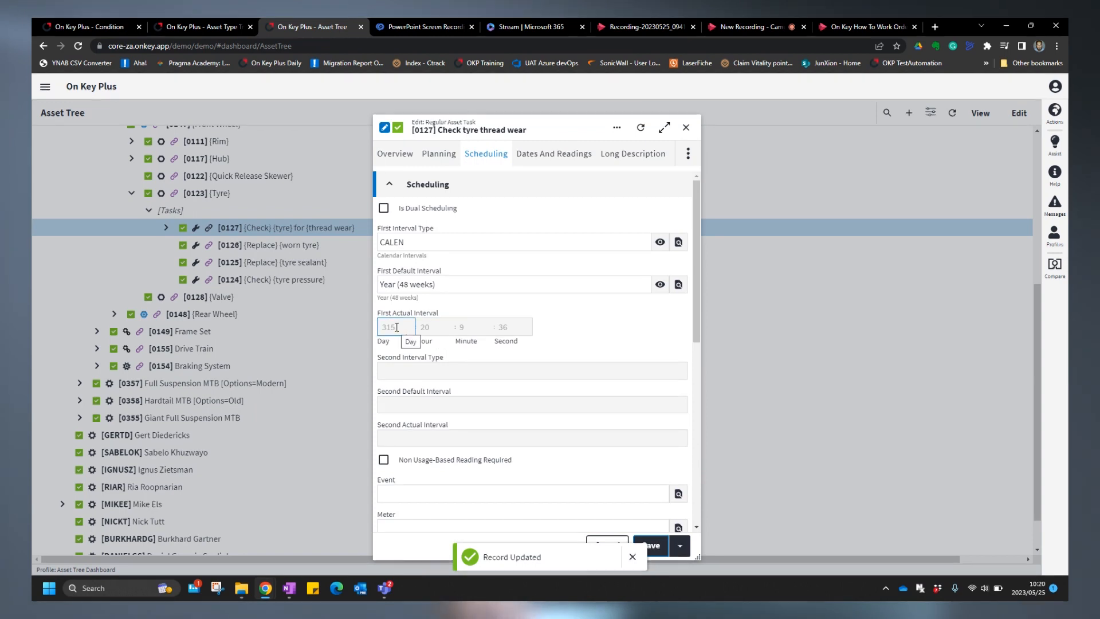